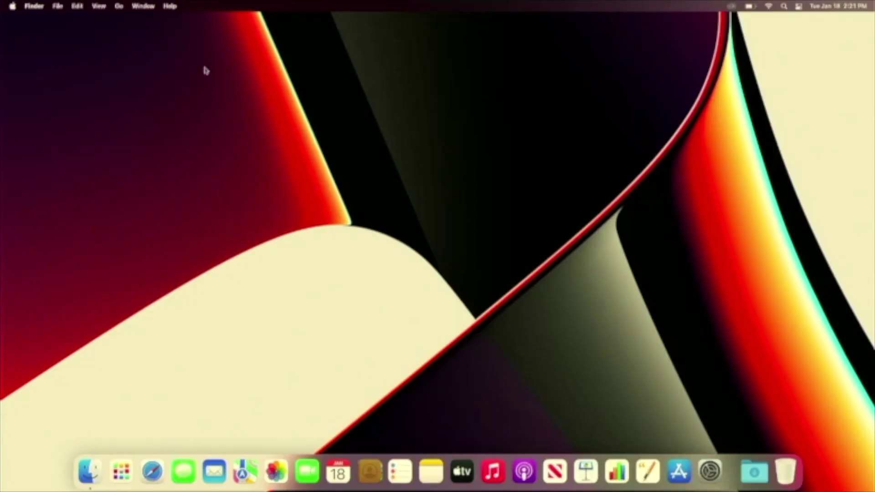
# - Launch Safari from Spotlight and go to the slippi.gg website
pyautogui.press('super+space')
pyautogui.write('safari')
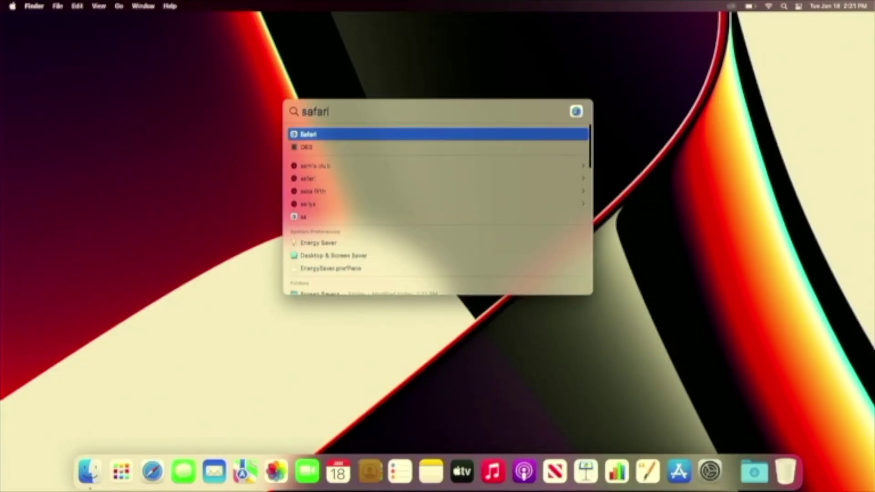
pyautogui.press('Return')
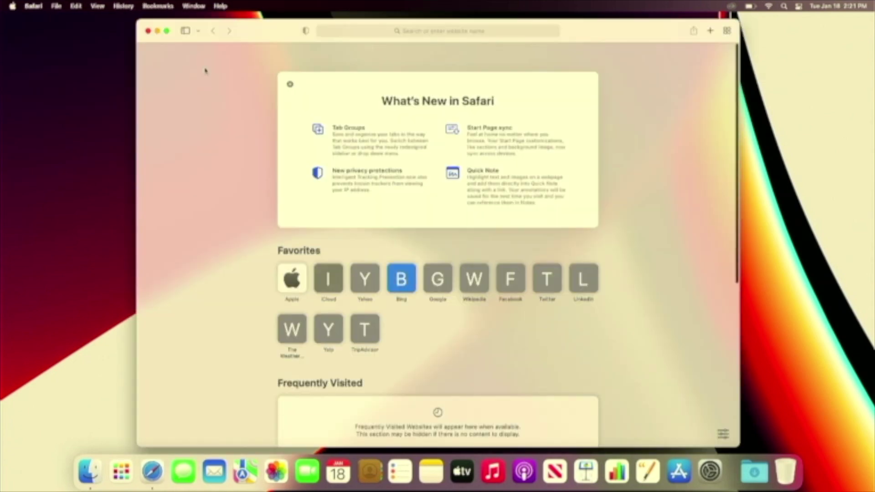
pyautogui.write('sl')
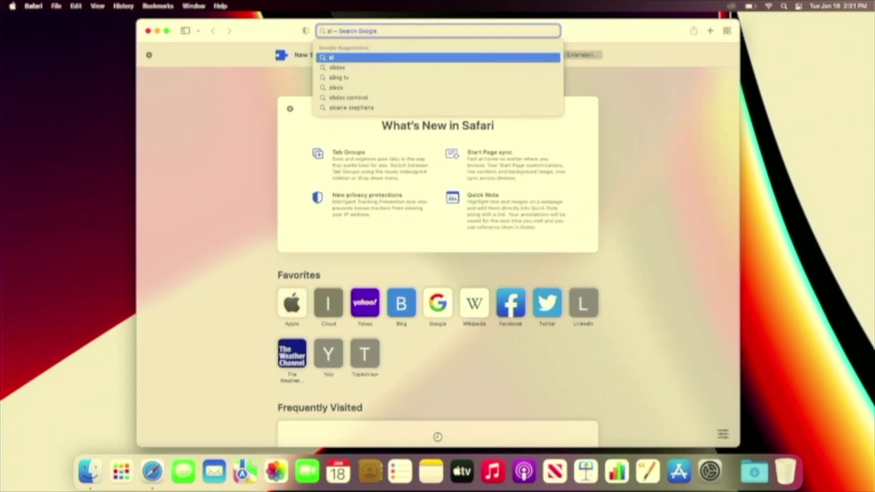
pyautogui.write('ippi.')
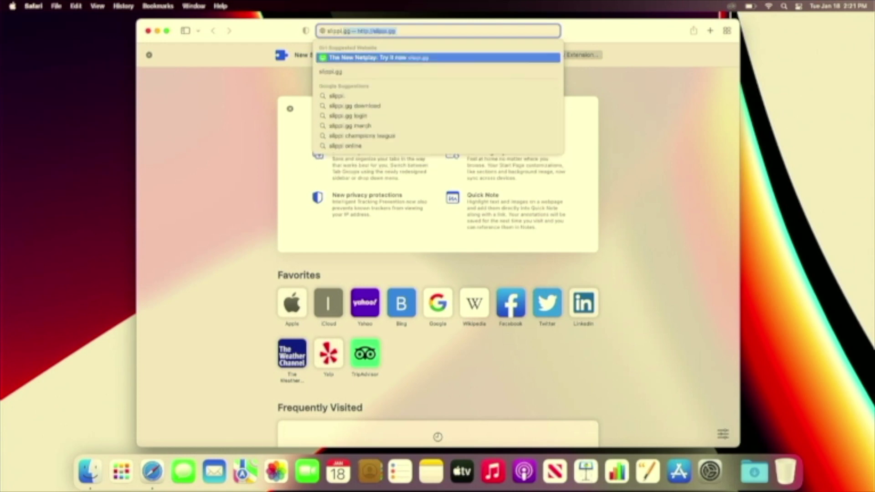
pyautogui.press('Return')
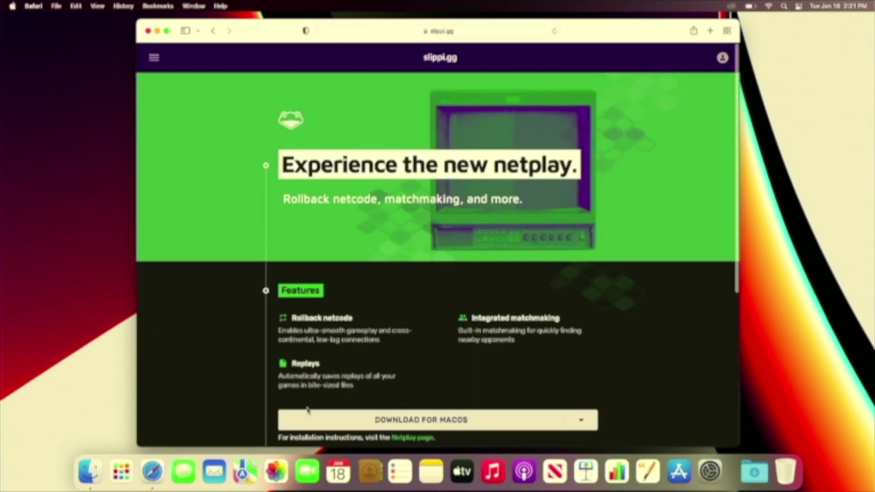
# - Download Slippi Launcher for macOS, allowing downloads from slippi.gg
pyautogui.click(308, 412)
pyautogui.click(518, 256)
pyautogui.scroll(-3, 590, 283)
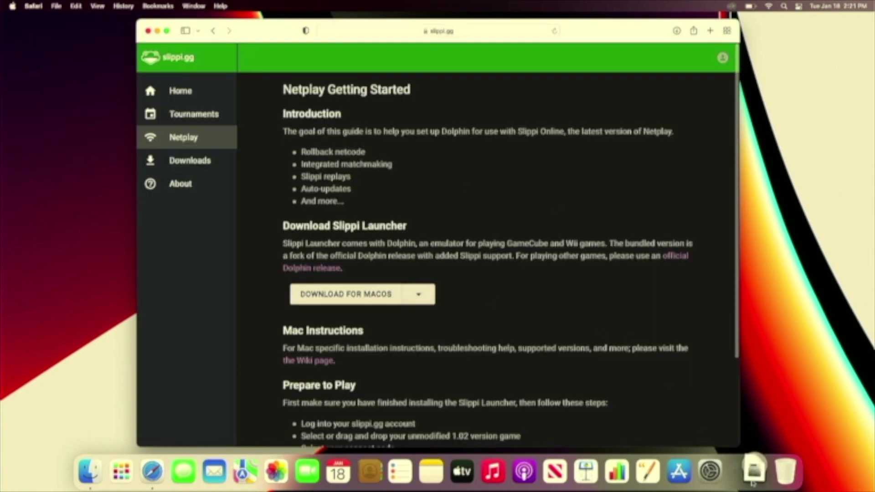
# - Copy Slippi Launcher into Applications, replacing the old copy, then launch it and approve opening
pyautogui.moveTo(241, 192); pyautogui.dragTo(369, 194)
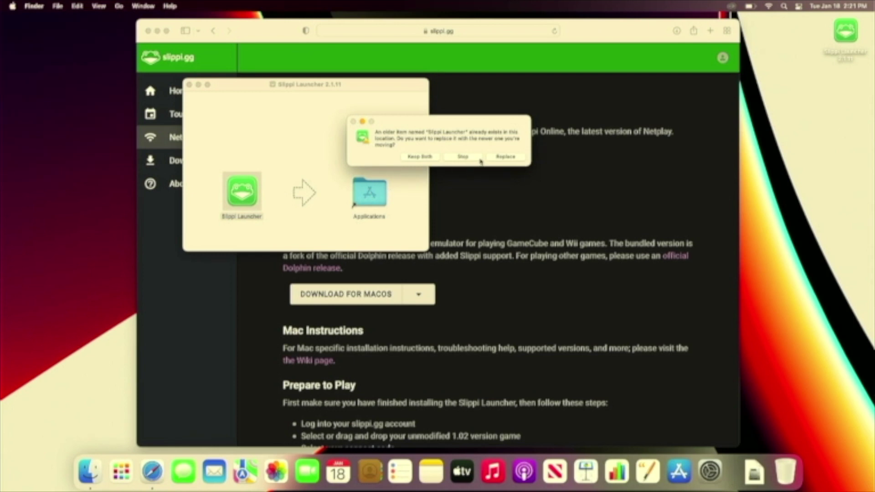
pyautogui.click(500, 158)
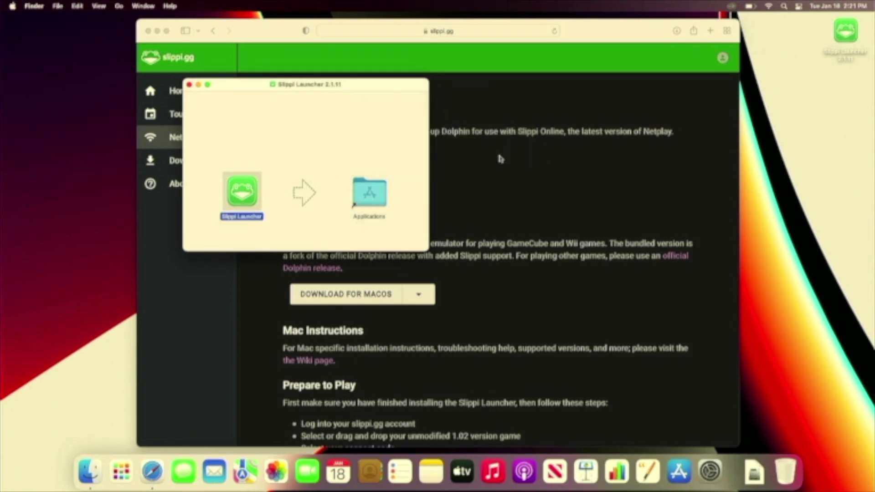
pyautogui.press('super+space')
pyautogui.write('slippi')
pyautogui.press('Return')
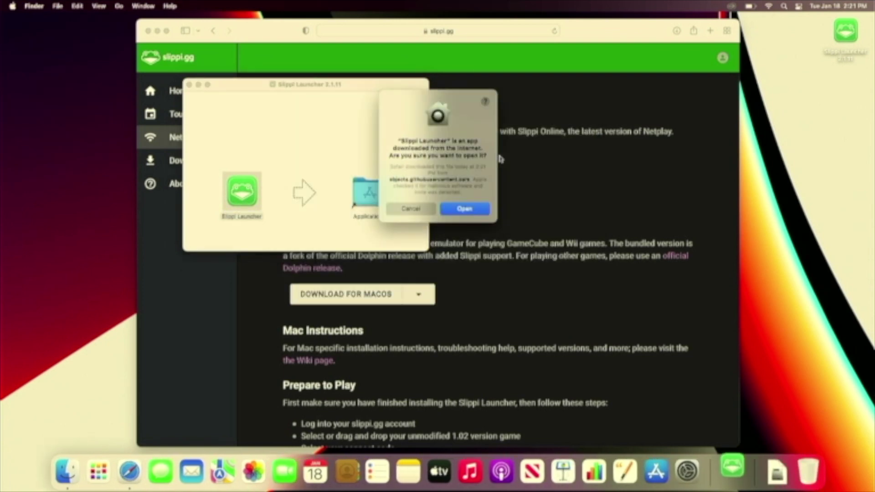
pyautogui.click(478, 210)
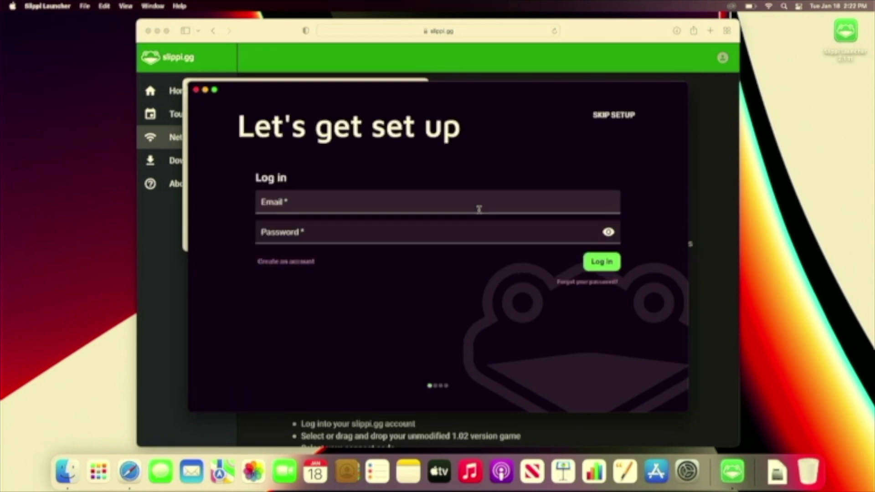
# - Switch the Let's get set up screen from log-in to the Create an account form
pyautogui.click(313, 262)
# - Sign up with a display name, e-mail address, and the account password entered twice
pyautogui.click(350, 203)
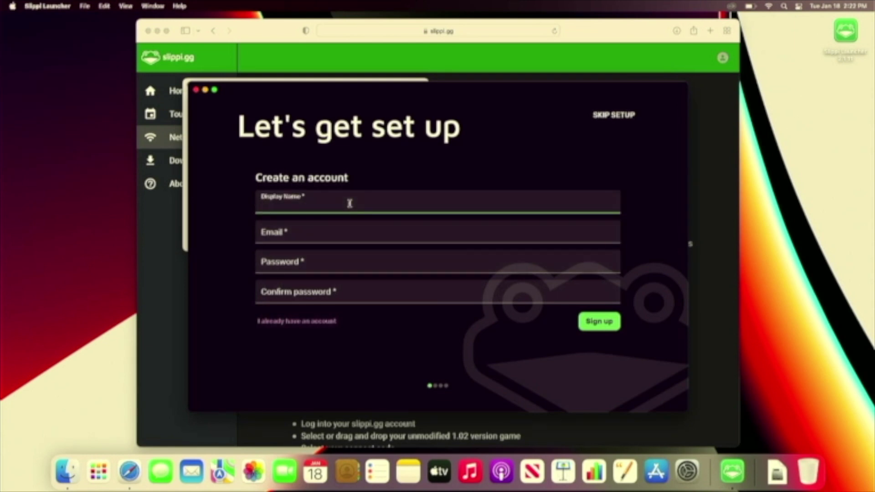
pyautogui.write('subtotokadence')
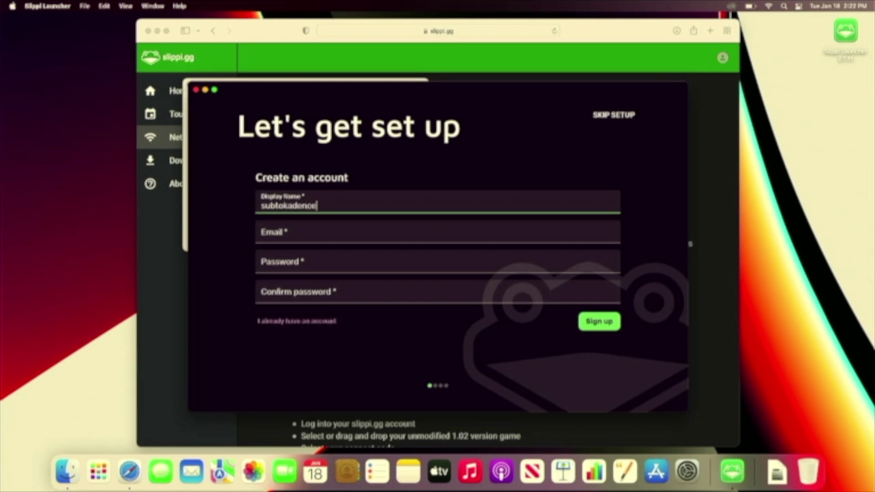
pyautogui.press('Tab')
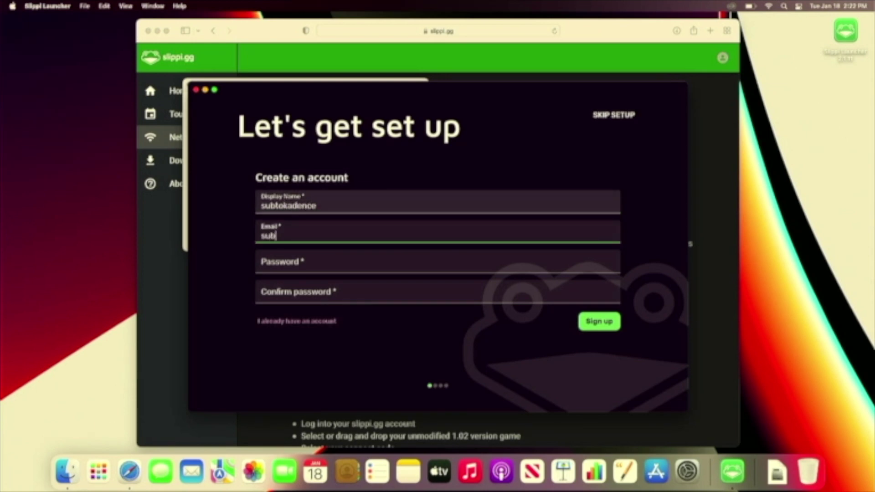
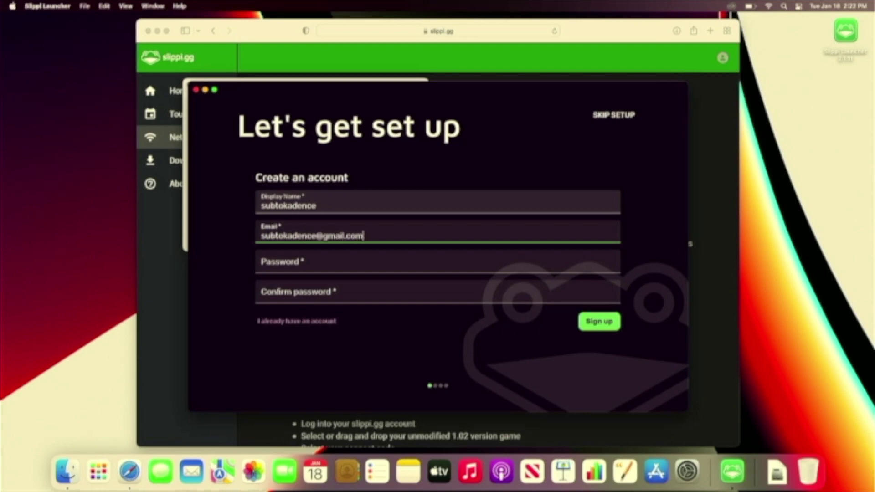
pyautogui.press('Tab')
pyautogui.write('s')
pyautogui.click(214, 90)
pyautogui.write('************')
pyautogui.press('Tab')
pyautogui.write('*************')
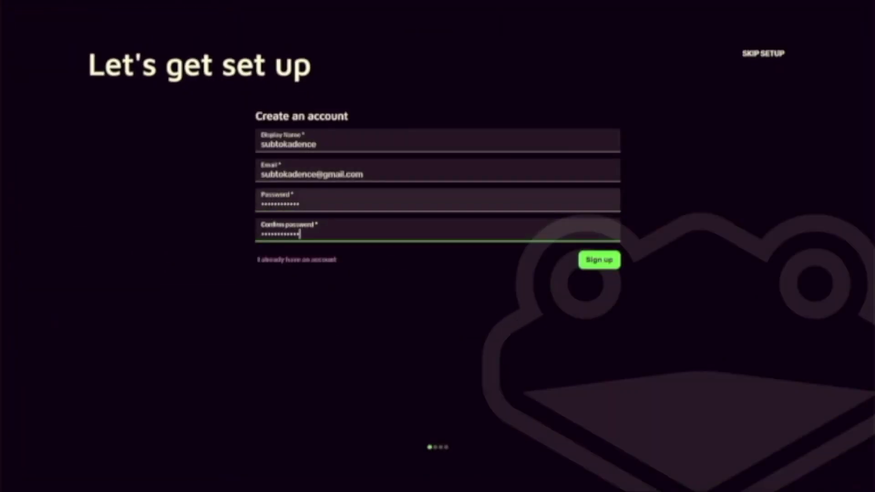
pyautogui.press('Return')
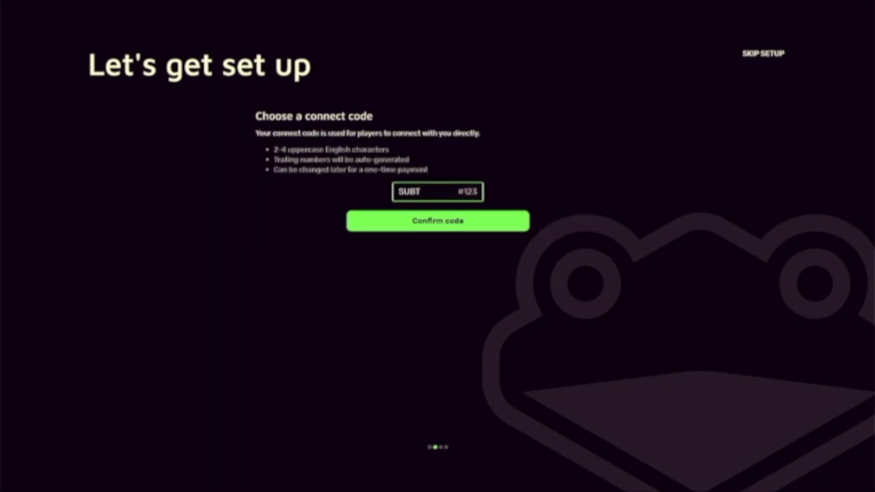
# - Edit the suggested connect code and confirm it, retrying after the error
pyautogui.press('BackSpace')
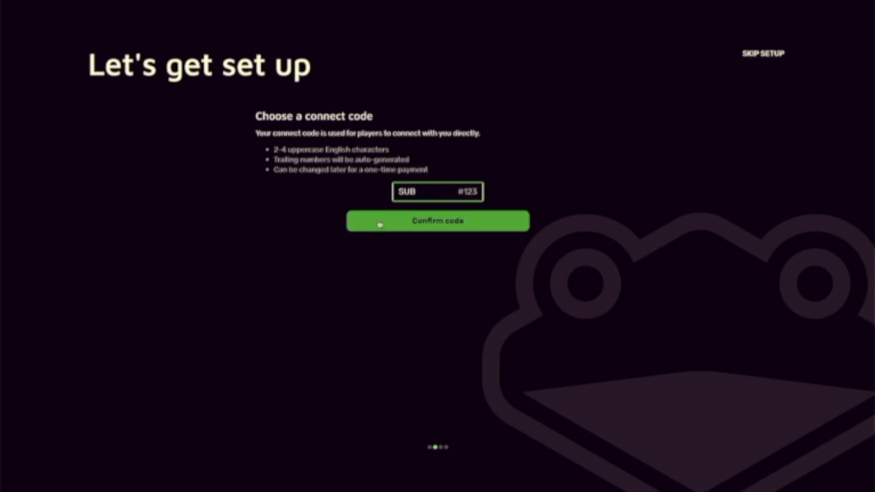
pyautogui.click(380, 224)
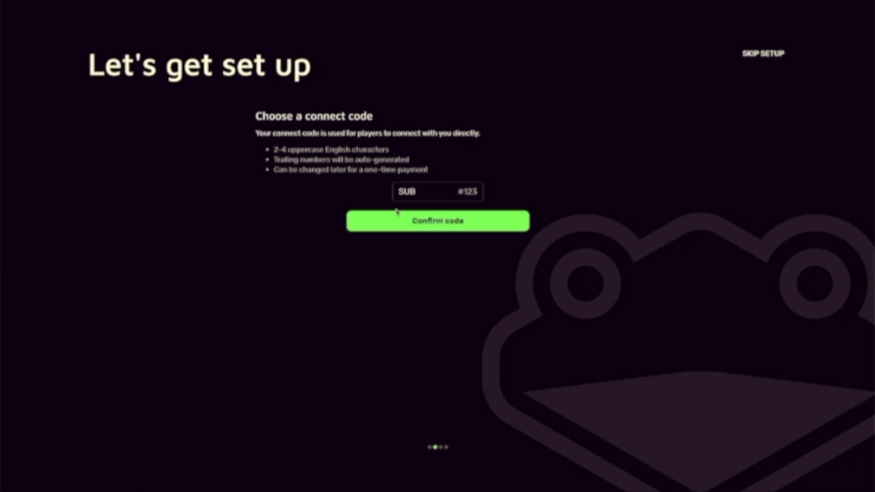
pyautogui.click(398, 215)
pyautogui.click(415, 230)
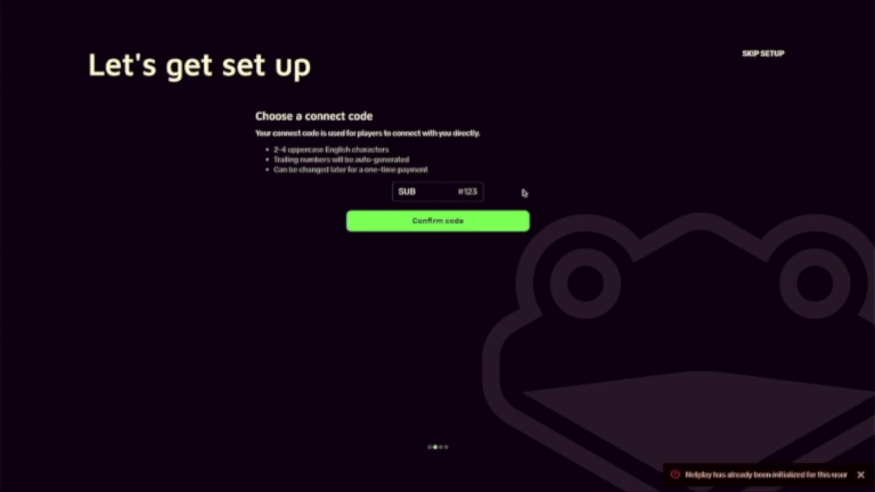
pyautogui.click(460, 190)
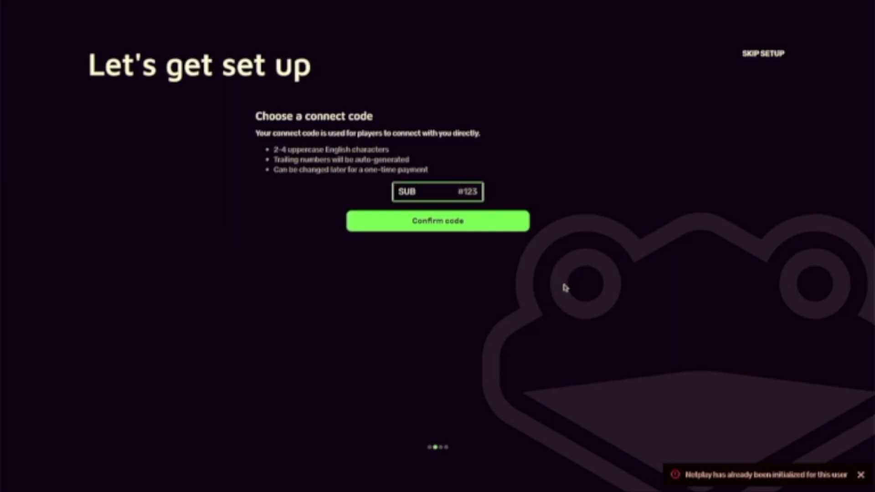
pyautogui.write('T')
pyautogui.click(473, 229)
# - Skip the remaining setup and open the connect code settings from the account menu
pyautogui.click(767, 52)
pyautogui.click(800, 30)
pyautogui.click(789, 52)
pyautogui.click(477, 295)
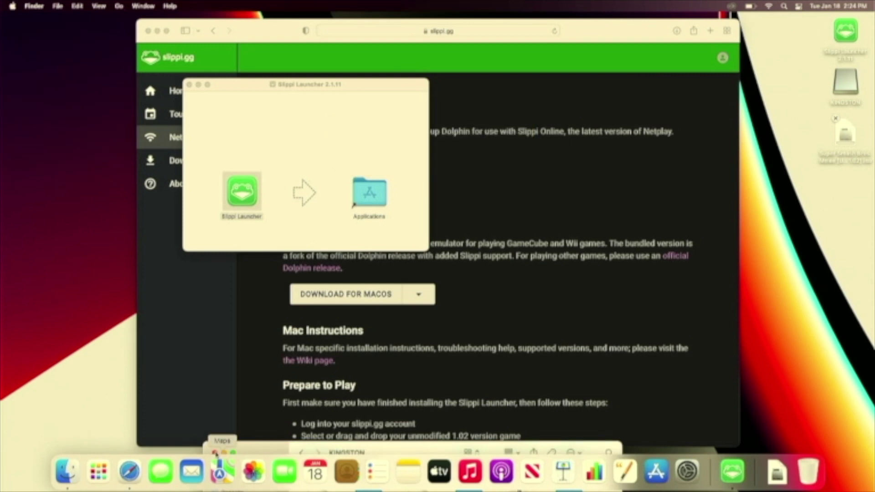
# - Leave the installer window and return to the full-screen Slippi Launcher
pyautogui.click(214, 452)
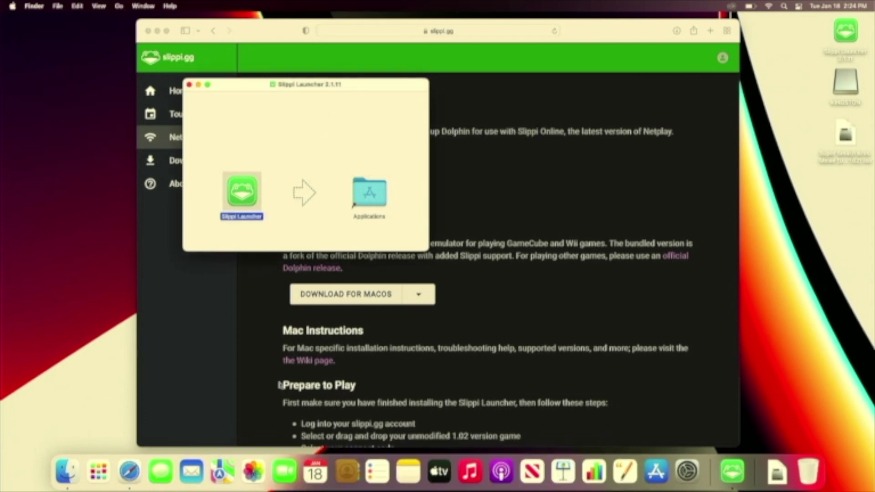
pyautogui.click(502, 275)
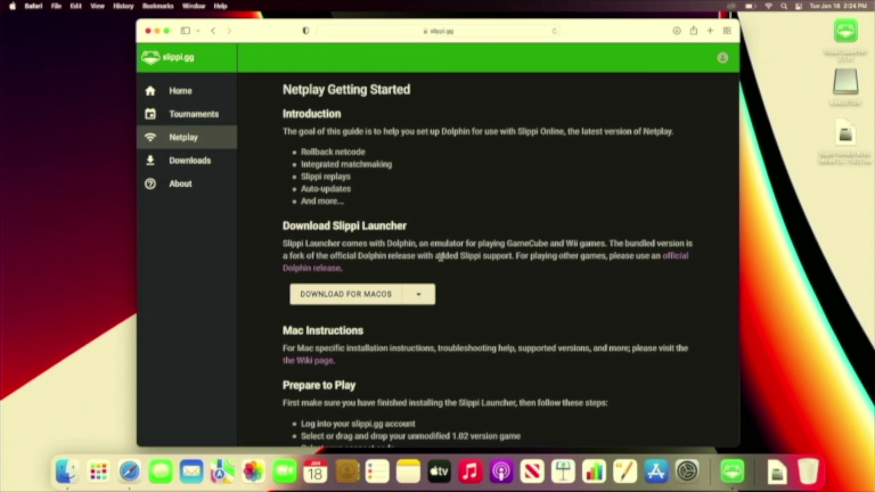
pyautogui.hotkey('ctrl', 'Right')
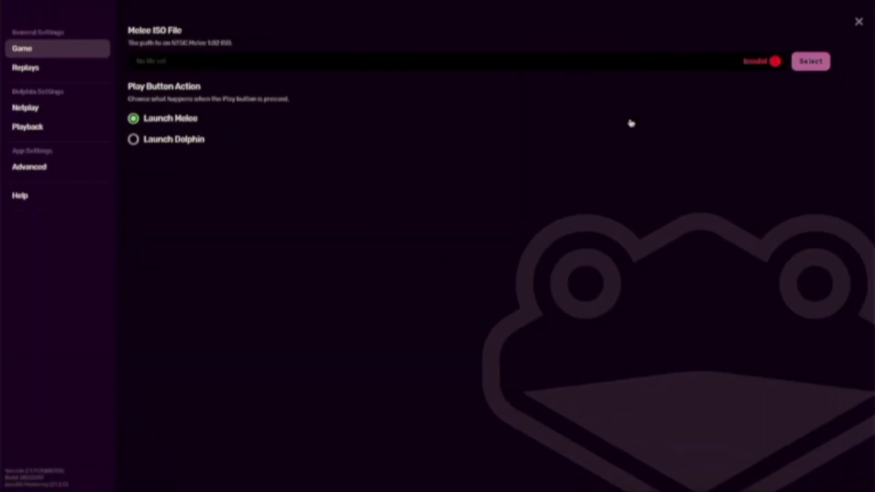
# - Set the Melee ISO File to the Melee v1.02 ISO on the Desktop
pyautogui.click(797, 66)
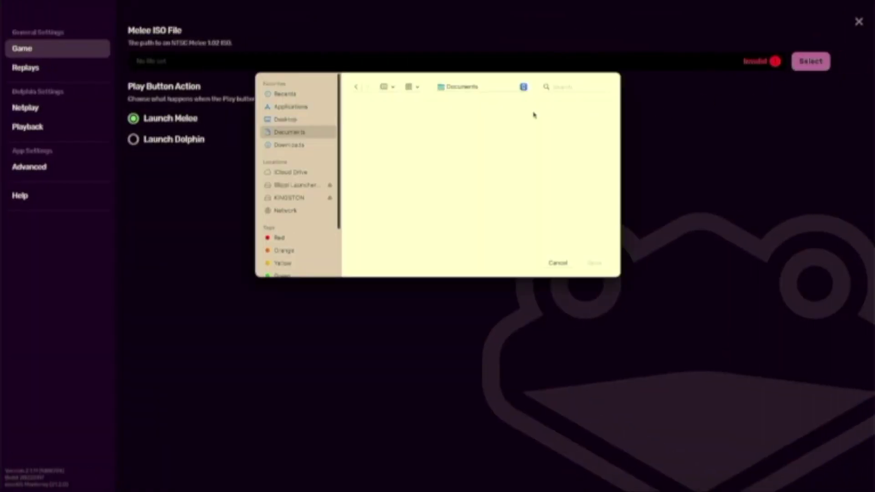
pyautogui.click(305, 120)
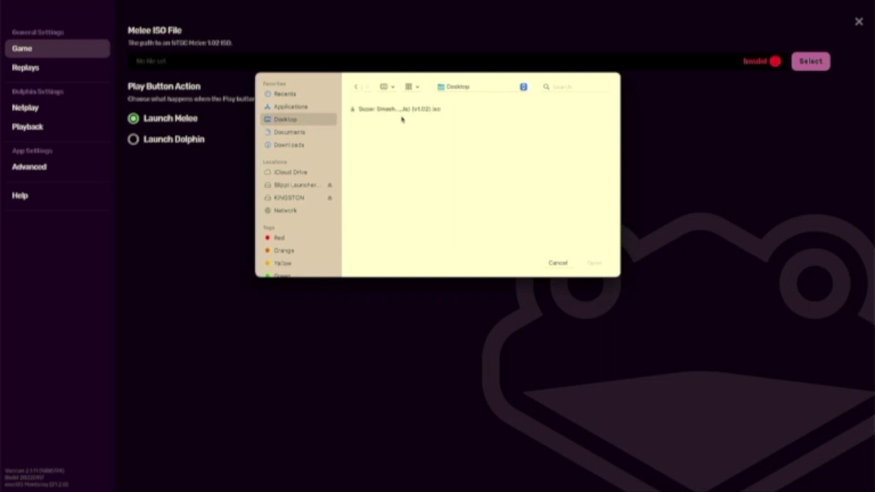
pyautogui.doubleClick(401, 113)
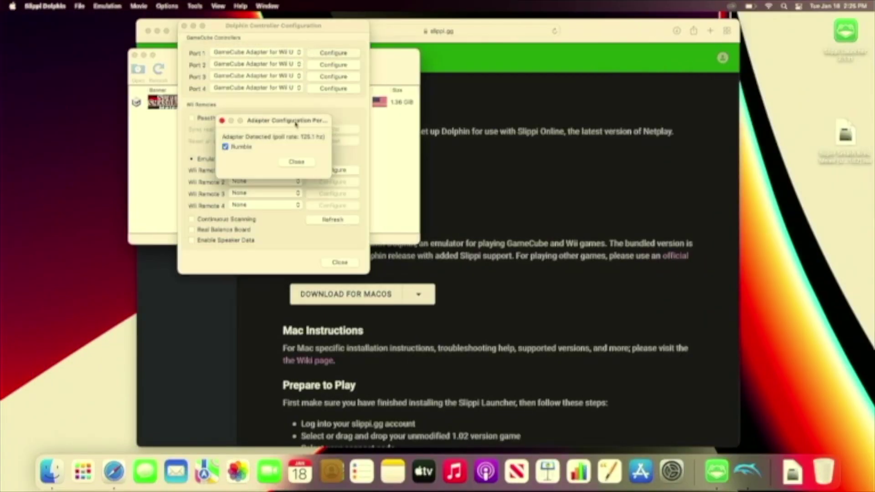
# - Close the Adapter Configuration and Dolphin Controller Configuration windows so Melee boots
pyautogui.click(296, 162)
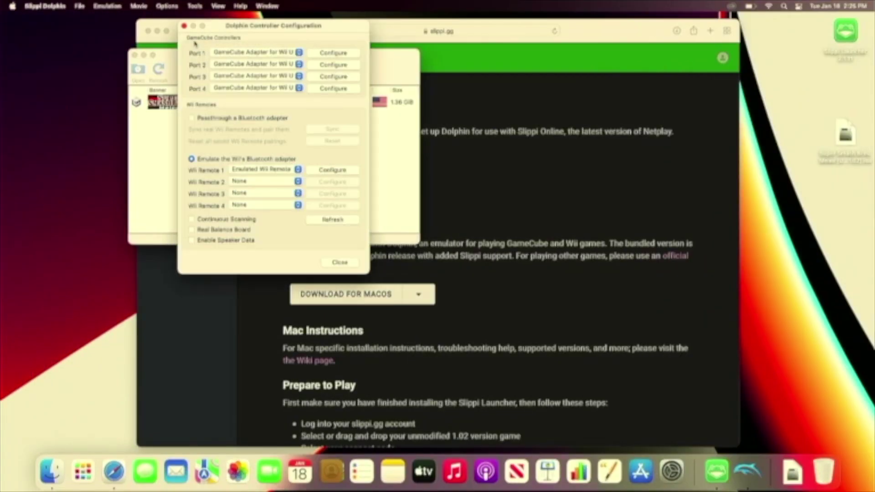
pyautogui.click(185, 26)
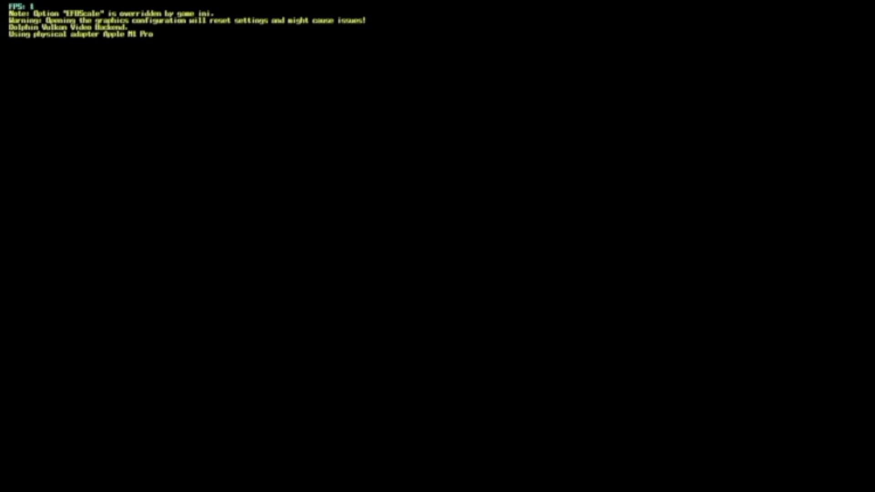
# - Enter the Unranked character select and move the hand over Ice Climbers, Ness and Kirby
pyautogui.press('Down')
pyautogui.press('Up')
pyautogui.press('Down')
pyautogui.press('Up')
pyautogui.press('x')
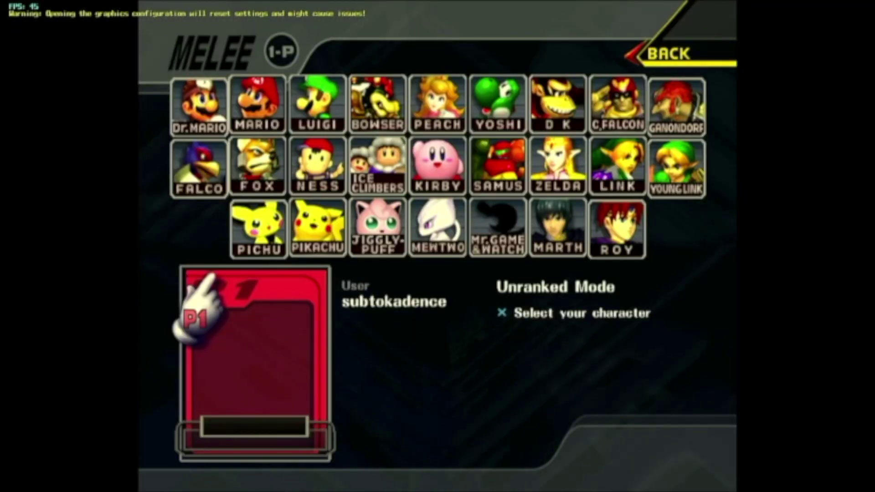
pyautogui.press('Up')
pyautogui.press('Right')
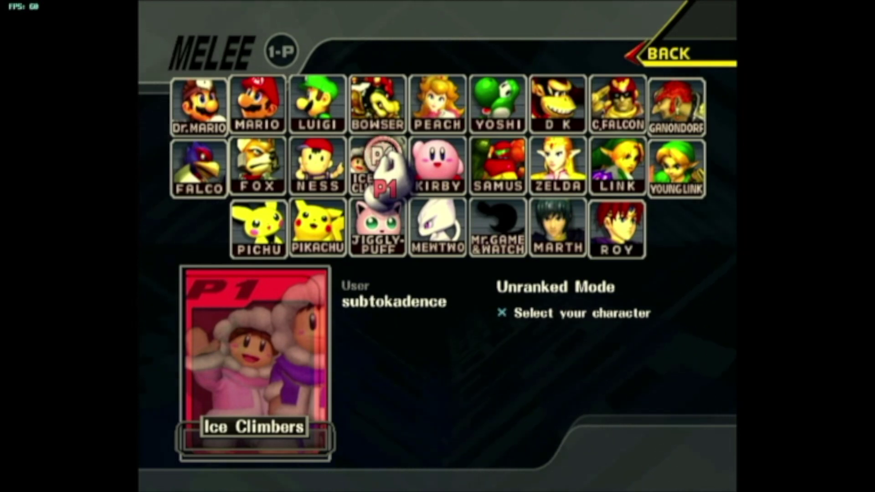
pyautogui.press('Left')
pyautogui.press('Right')
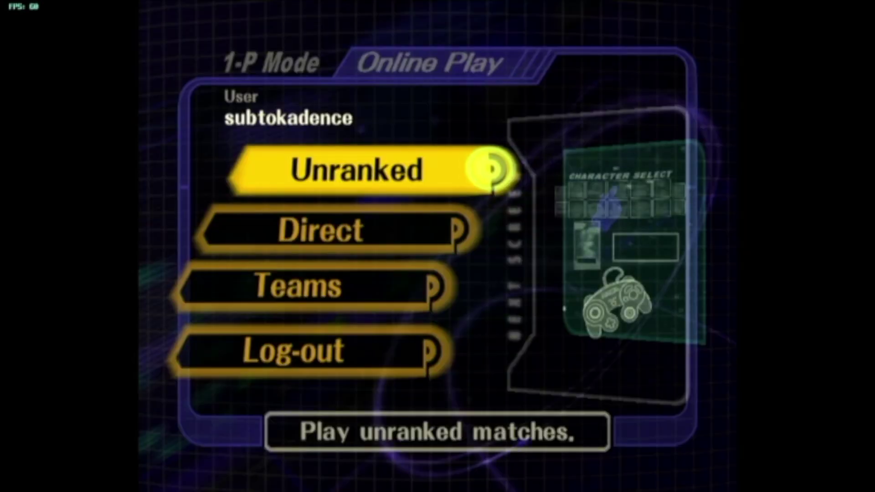
# - Visit the Direct character select, pointing at Mario and Ness, then back out
pyautogui.press('Down')
pyautogui.press('Return')
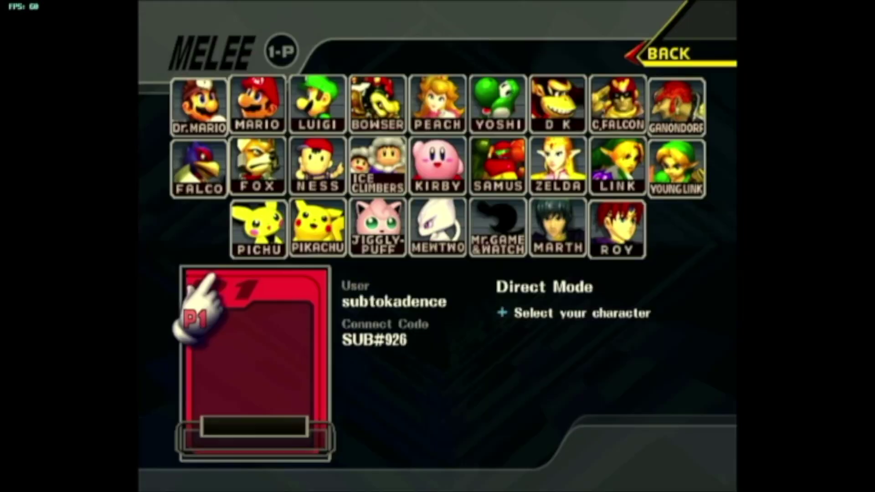
pyautogui.press('Up')
pyautogui.press('Right')
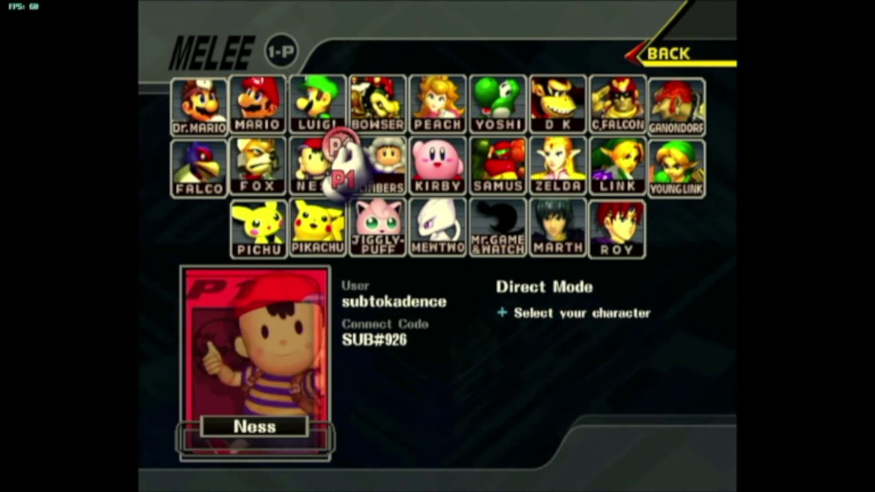
pyautogui.press('Escape')
# - Open the Teams character select, point at Fox, then return to the 1-P Mode menu
pyautogui.press('Down')
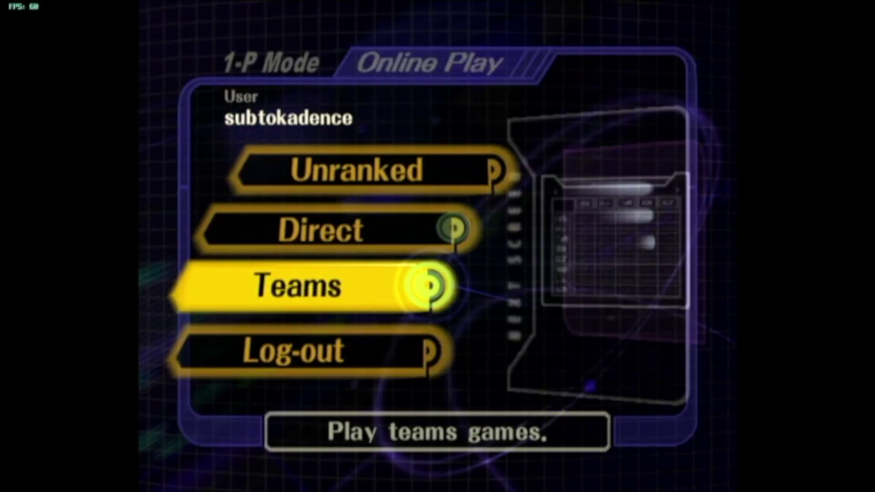
pyautogui.press('Return')
pyautogui.press('Left')
pyautogui.press('Down')
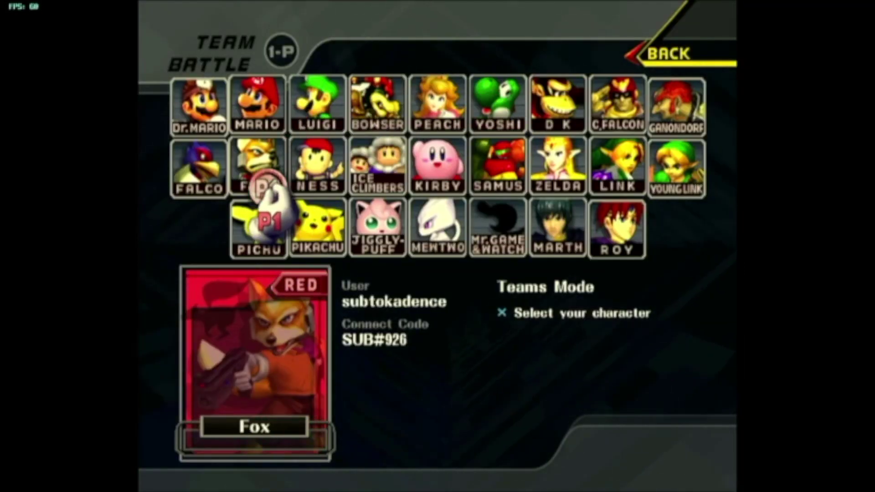
pyautogui.press('Escape')
pyautogui.press('Escape')
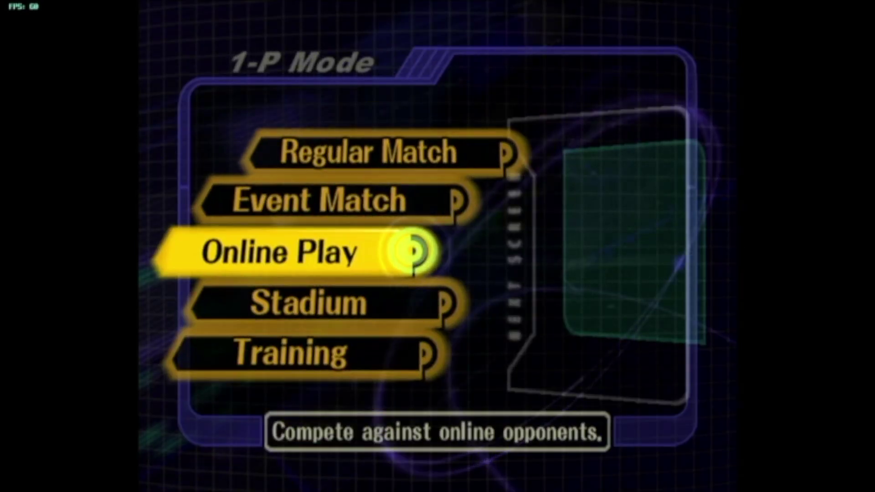
# - Start Training mode with Samus against CPU Bowser on Final Destination
pyautogui.press('Down')
pyautogui.press('Down')
pyautogui.press('Return')
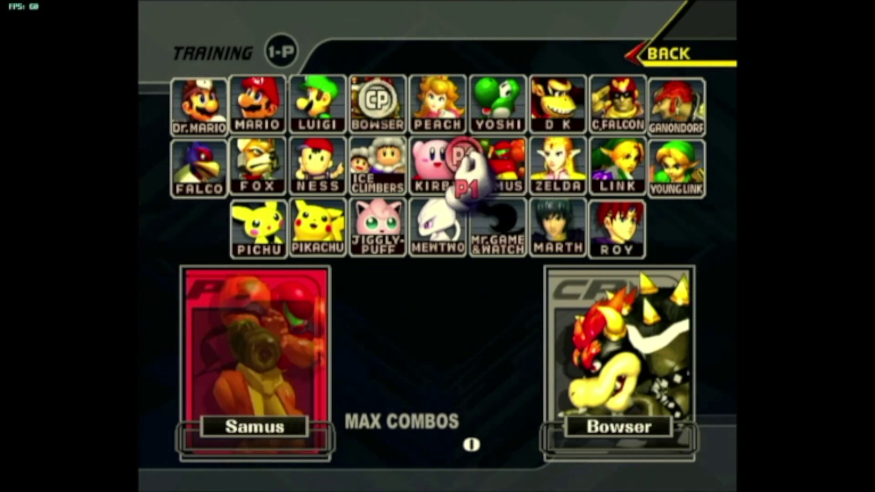
pyautogui.press('Return')
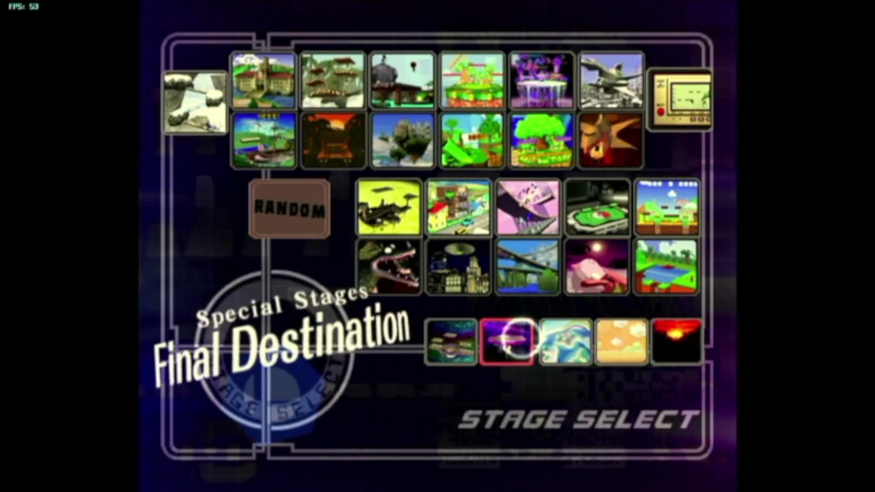